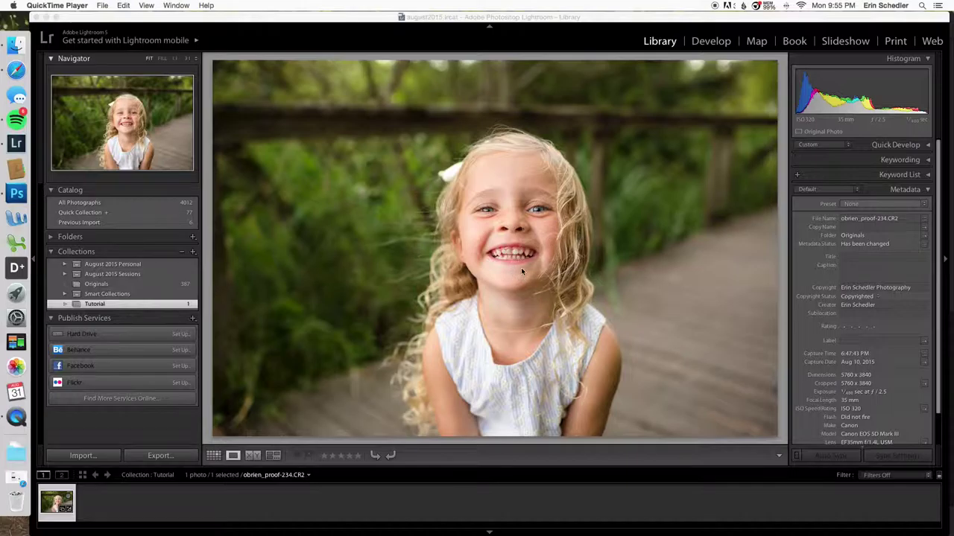
Send the girl's portrait from Lightroom to Photoshop CS5 and zoom in on her face
click(503, 219)
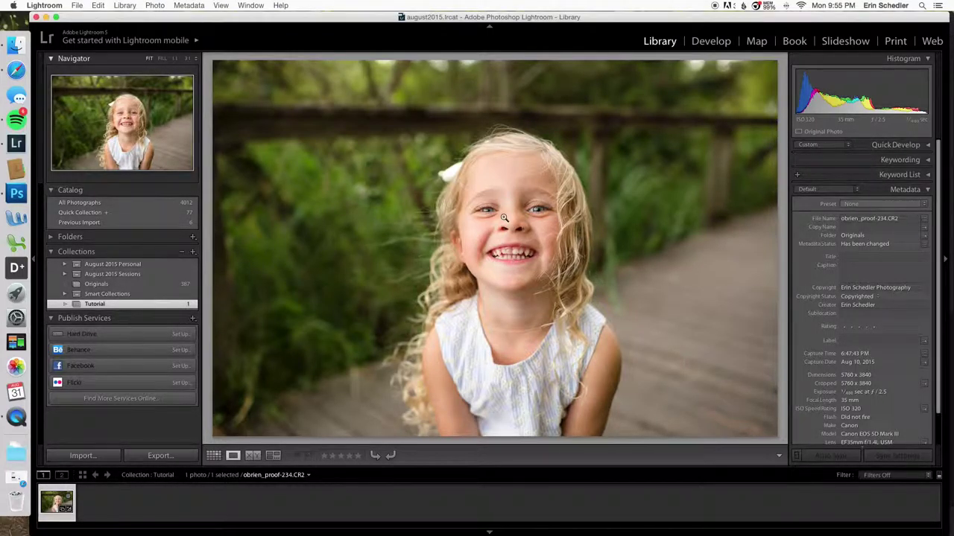
key(super+e)
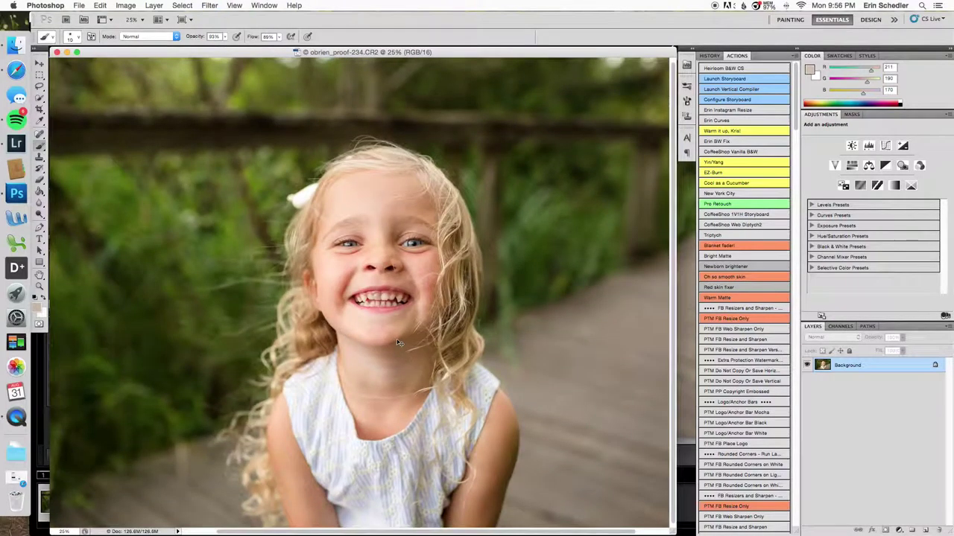
key(super+plus)
key(super+plus)
key(super+plus)
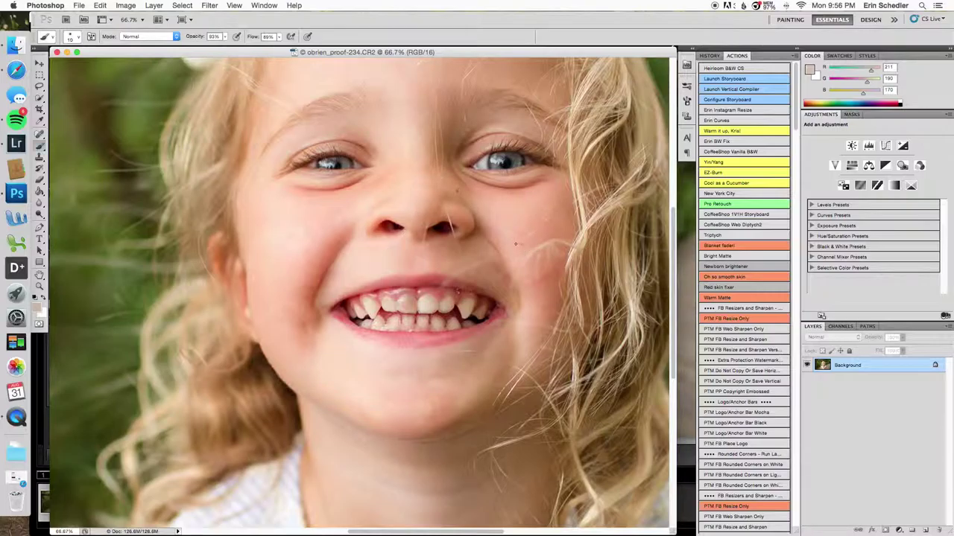
Heal the freckle on the nose and a dark spot on the right cheek
click(458, 193)
click(545, 219)
key(j)
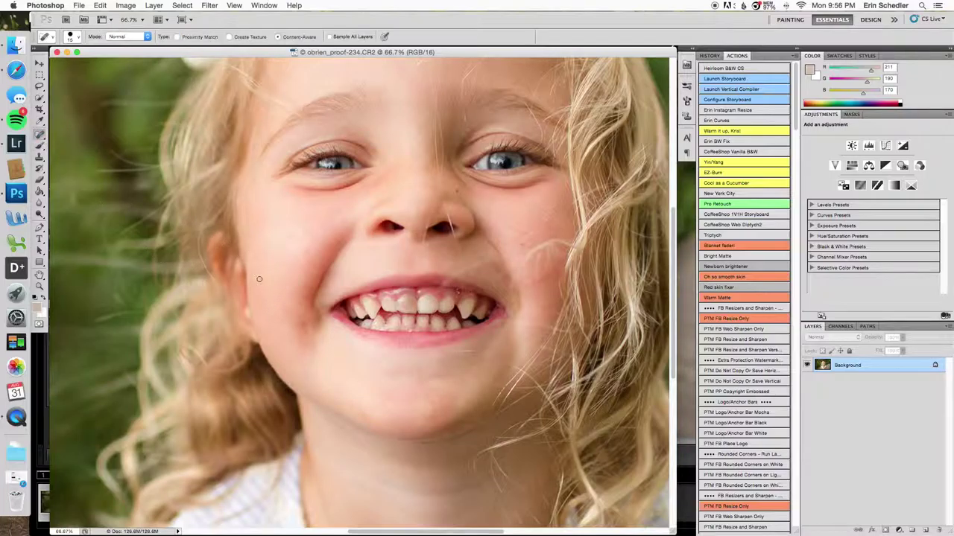
key(bracketright)
click(455, 191)
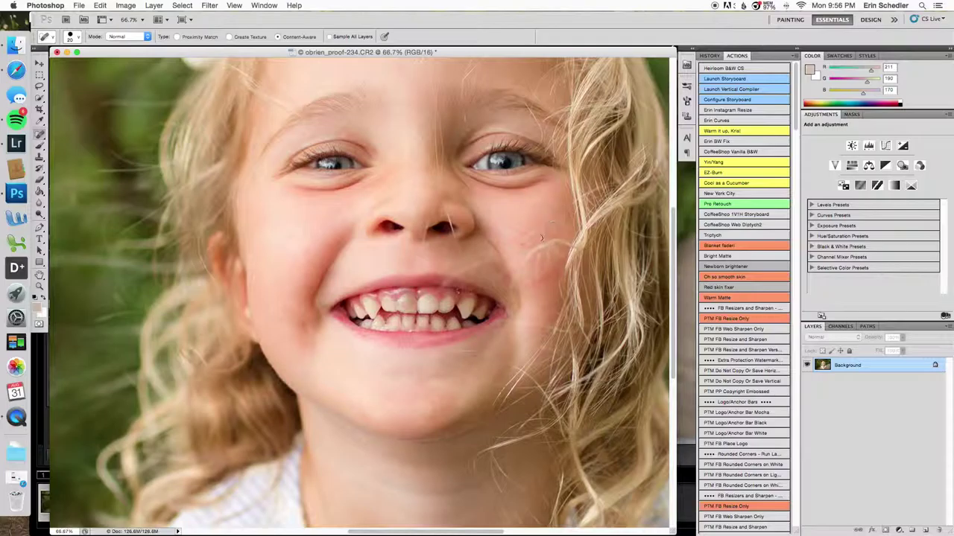
click(522, 246)
Heal the remaining spots on the left cheek, beside the nostril, and the right-cheek marks
click(254, 280)
click(309, 264)
click(337, 241)
click(358, 196)
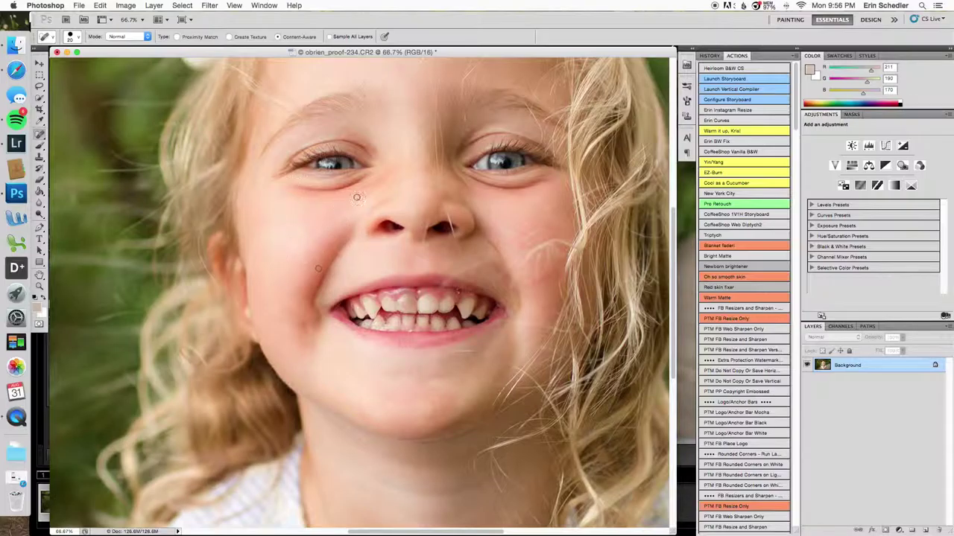
click(523, 246)
key(bracketright)
click(537, 282)
drag(536, 282, 555, 264)
click(342, 278)
Sample a clean tooth colour, paint it over the discoloured tooth at lower opacity, and zoom out
click(41, 121)
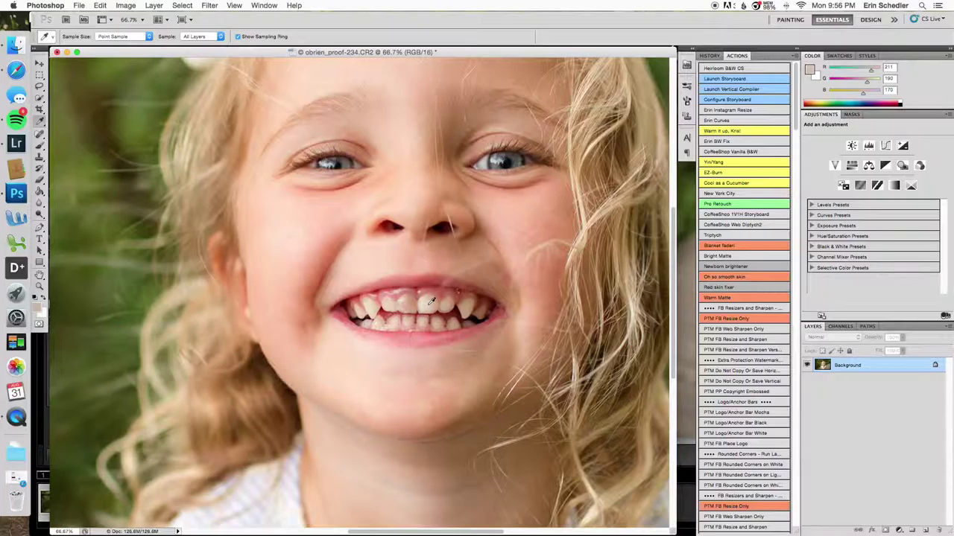
click(430, 300)
click(41, 147)
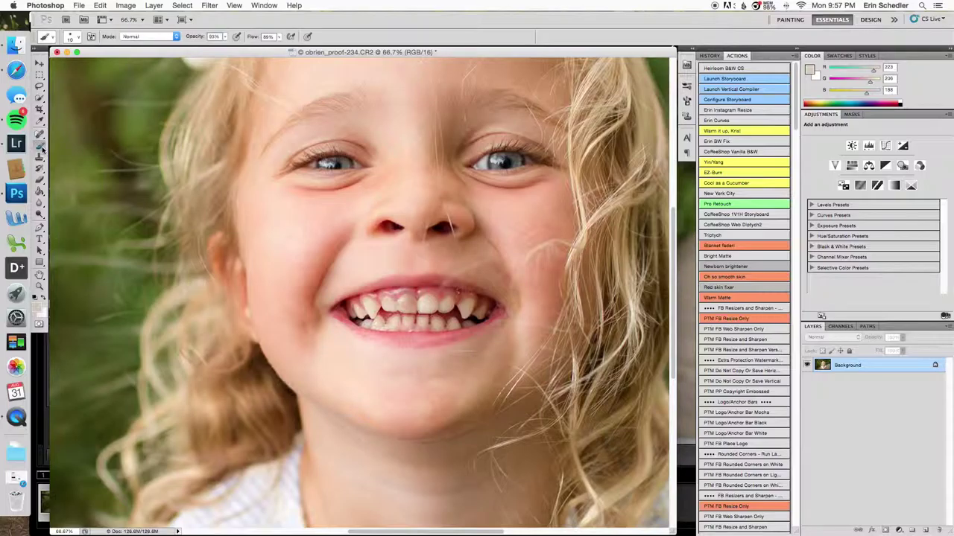
click(214, 36)
key(bracketright)
key(bracketright)
key(bracketright)
key(super+minus)
key(super+minus)
key(super+minus)
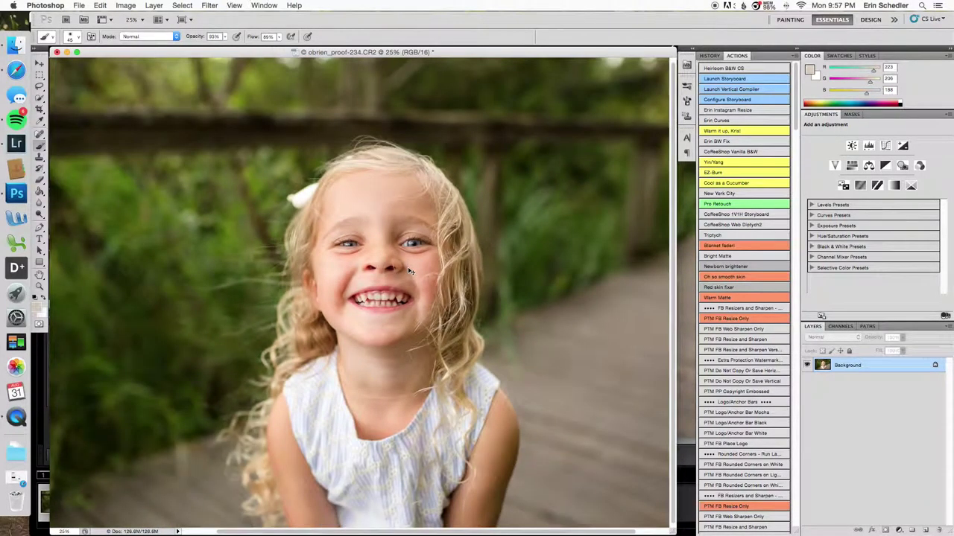
key(super+minus)
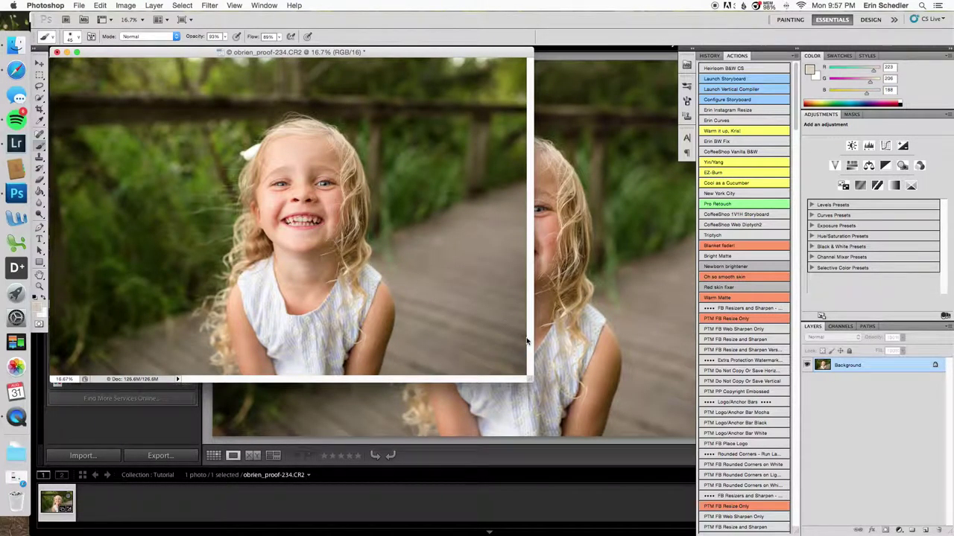
Enlarge the document window, save the retouched portrait, and switch back to Lightroom
drag(537, 387, 615, 441)
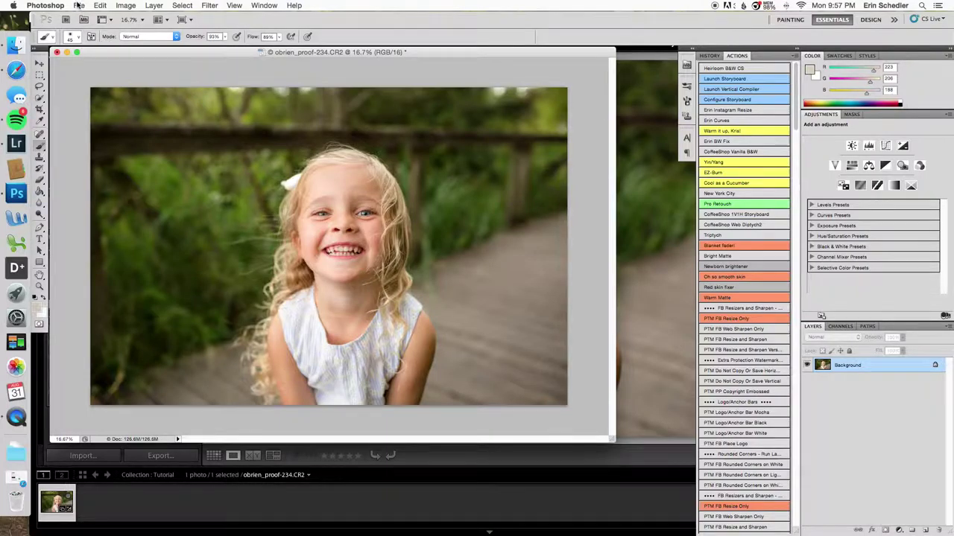
click(79, 5)
click(87, 149)
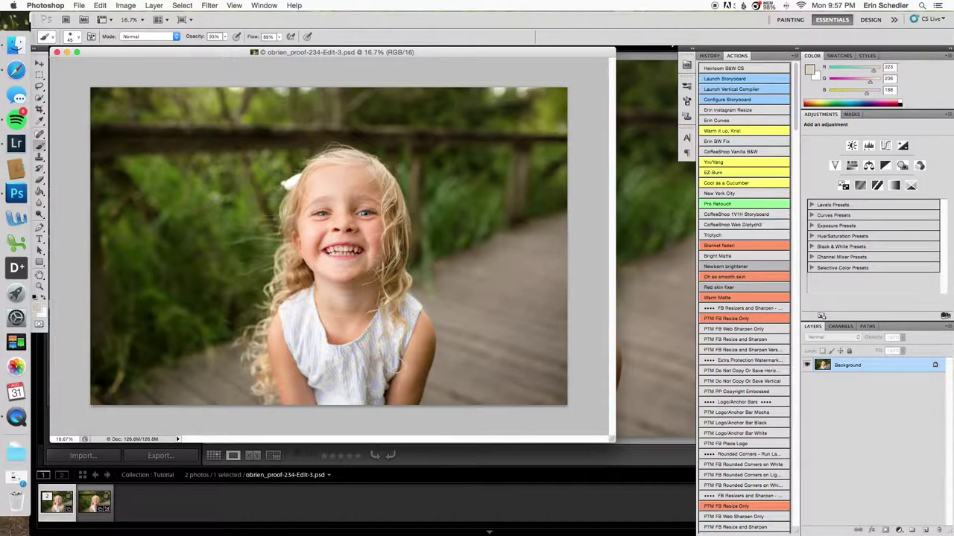
click(17, 143)
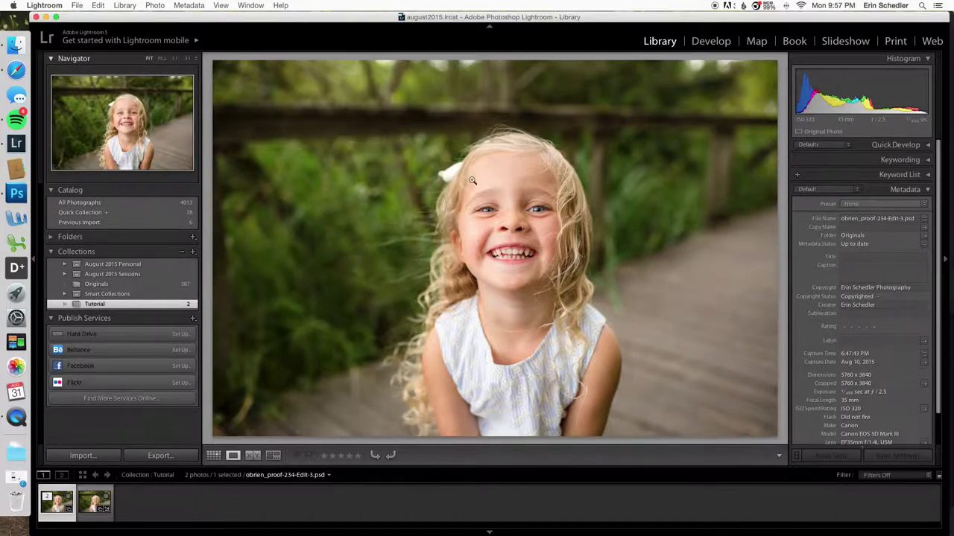
Zoom in on the mouth in Develop and paint a trial skin-softening Adjustment Brush stroke
click(516, 249)
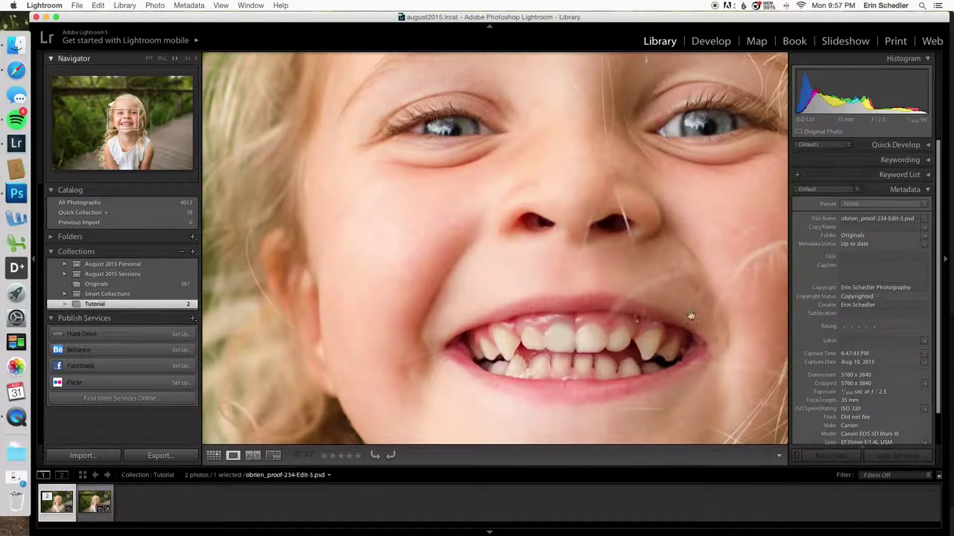
click(710, 41)
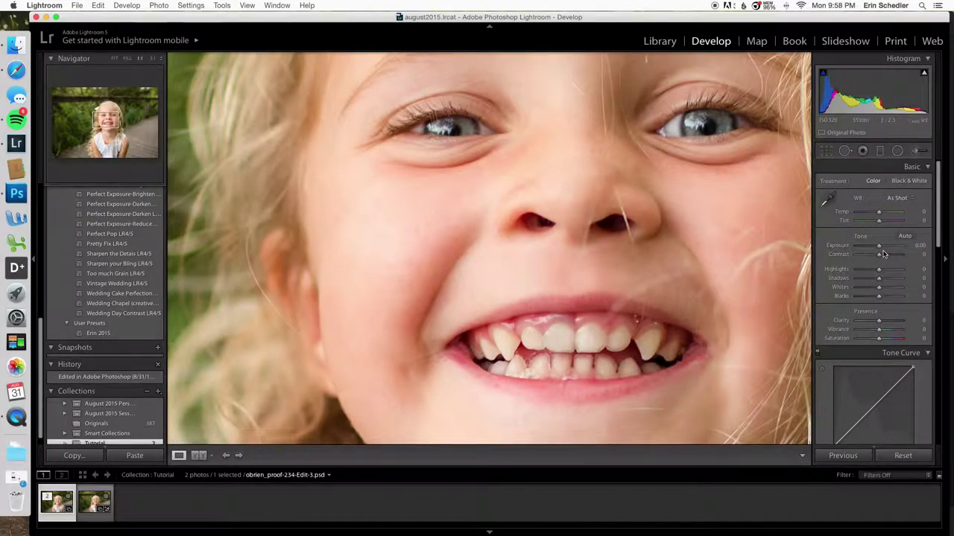
click(915, 151)
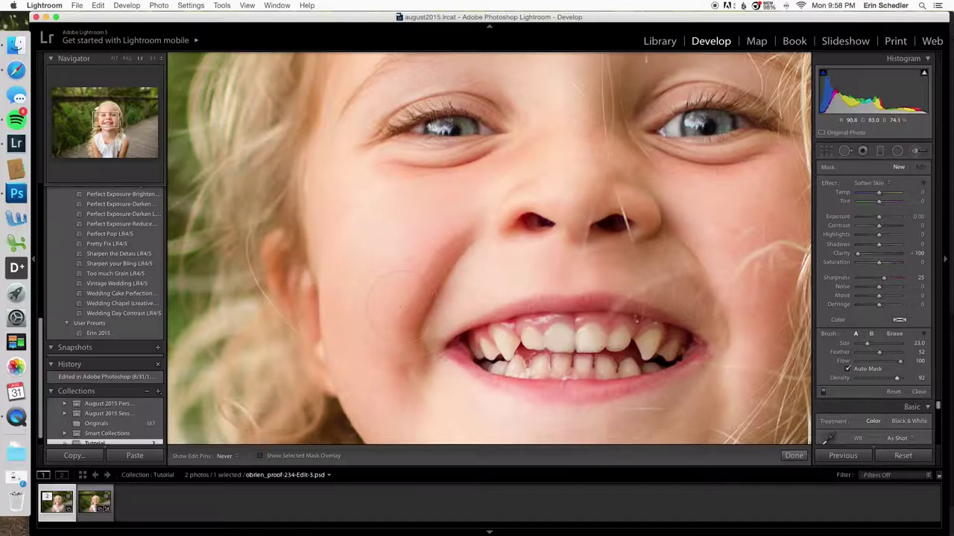
drag(445, 252, 432, 390)
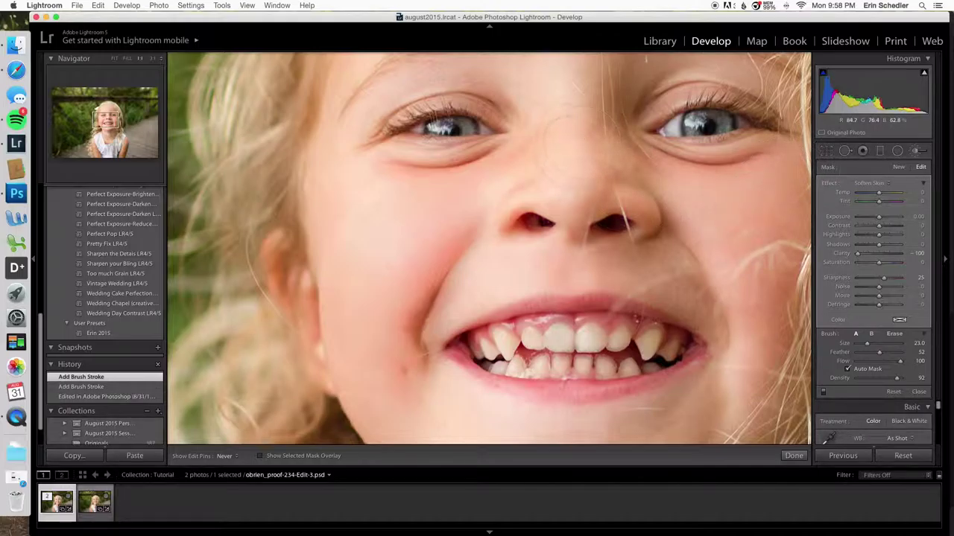
Undo the trial skin-softening brush strokes with Edit > Undo Add Brush Stroke
click(97, 5)
click(130, 22)
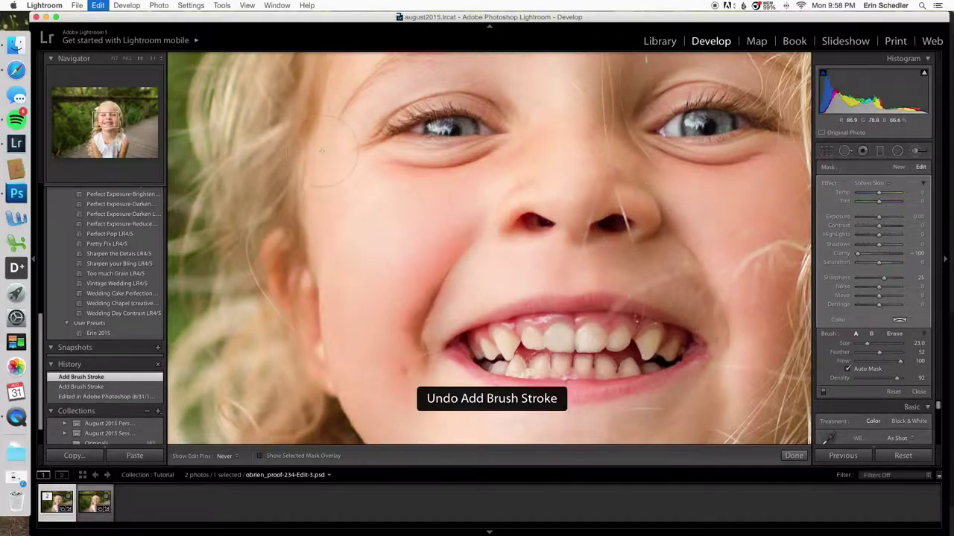
click(96, 6)
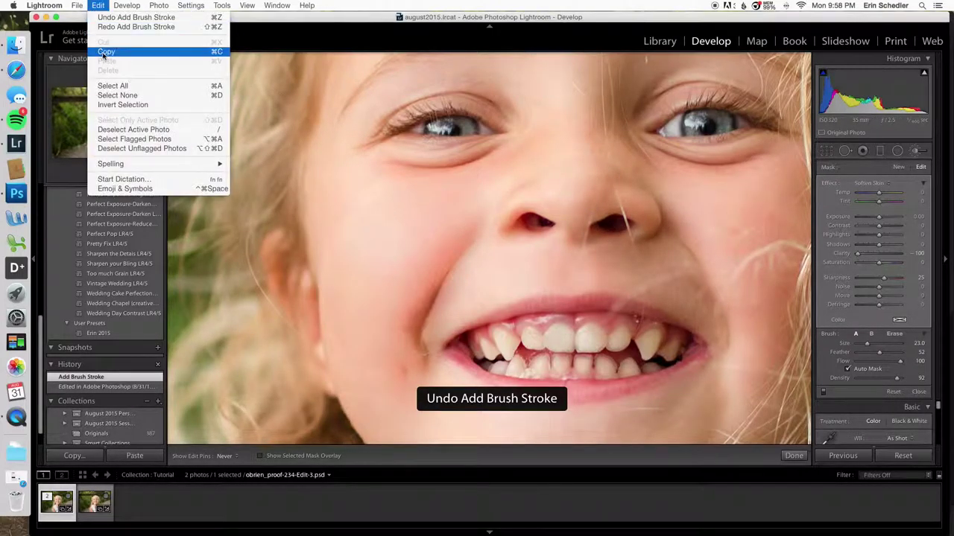
click(102, 16)
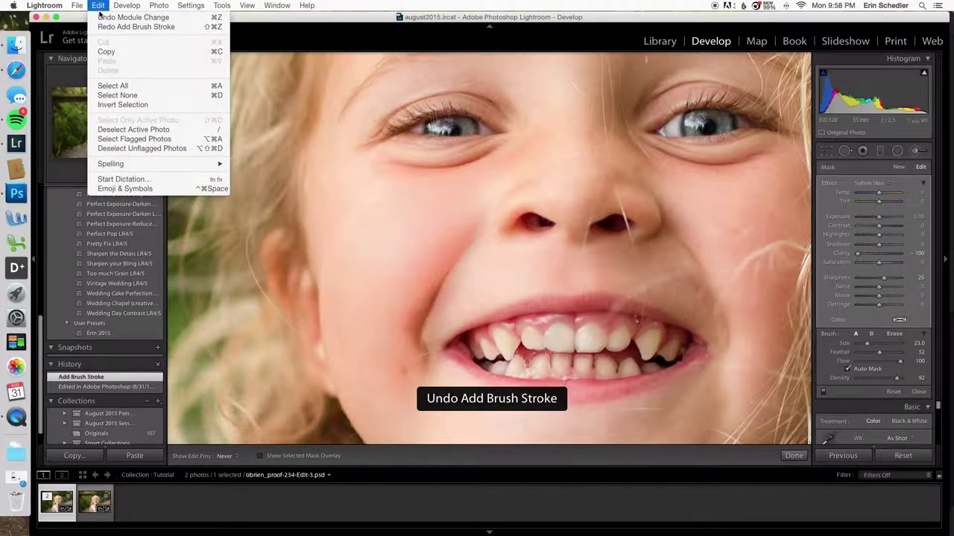
click(315, 96)
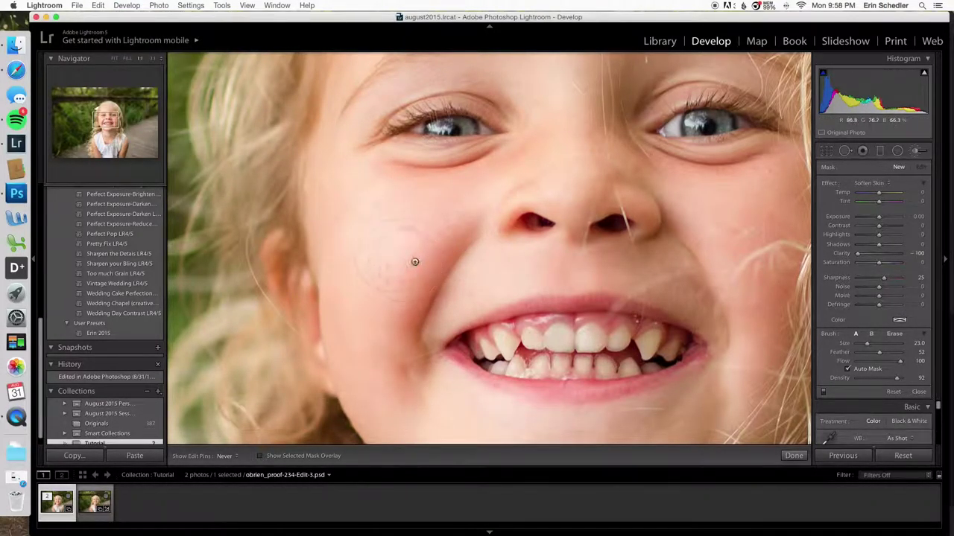
Choose the Teeth Whitening brush effect and paint it over the upper and lower teeth
click(866, 185)
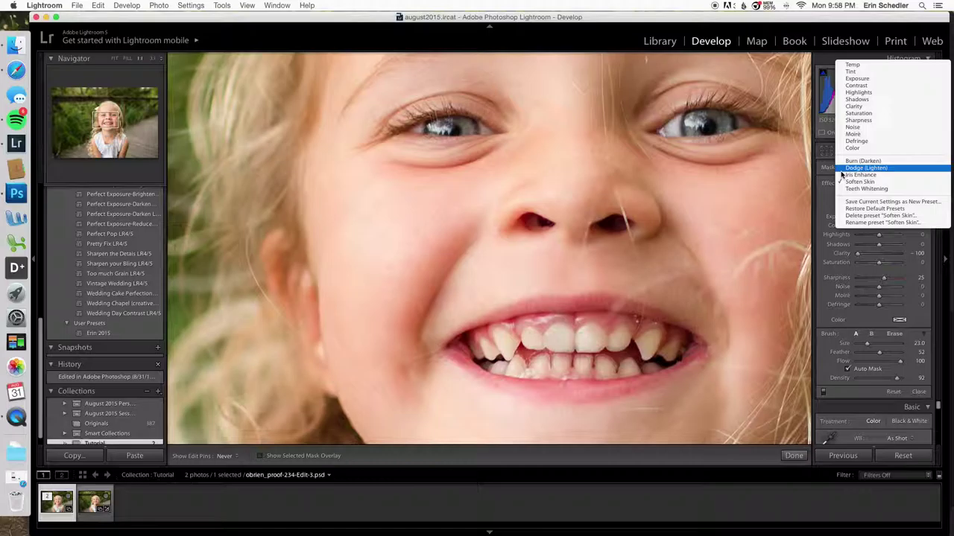
click(864, 189)
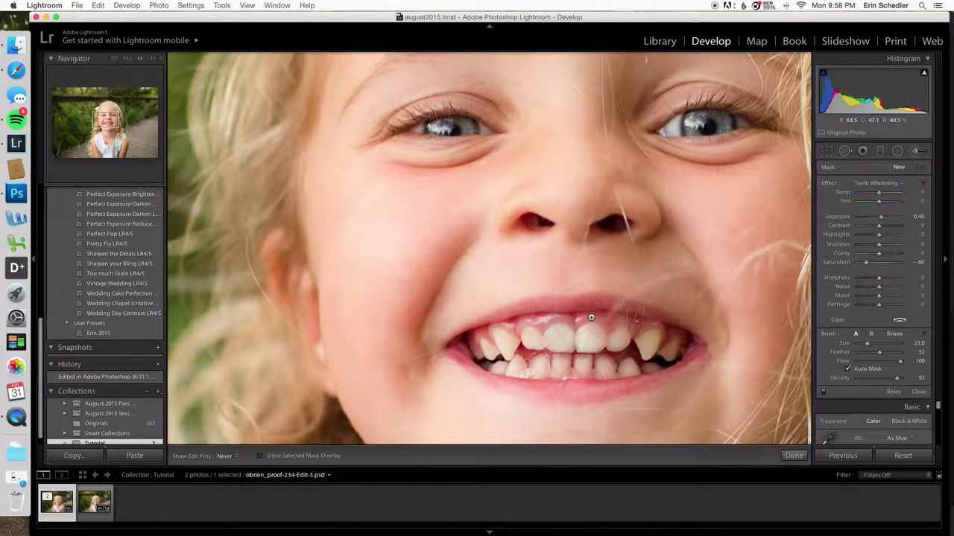
scroll(558, 336, down, 3)
drag(541, 335, 537, 329)
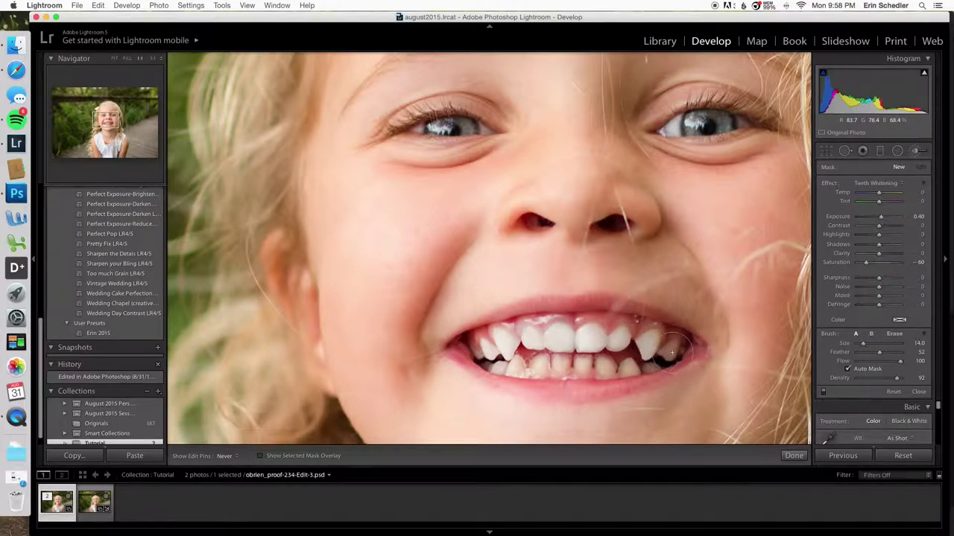
drag(536, 331, 675, 344)
drag(534, 368, 603, 375)
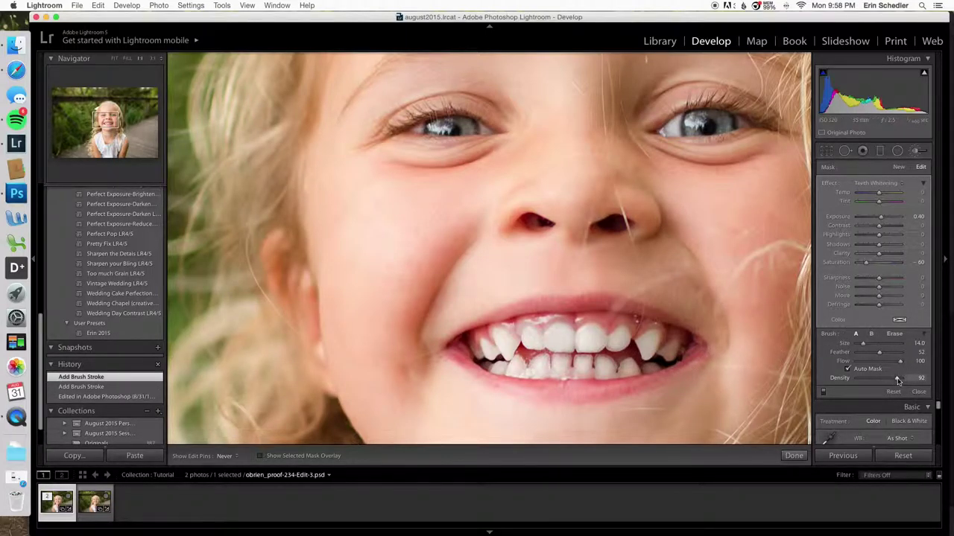
Lower the brush density, undo the whitening strokes, and fit the whole photo in view
drag(897, 378, 896, 378)
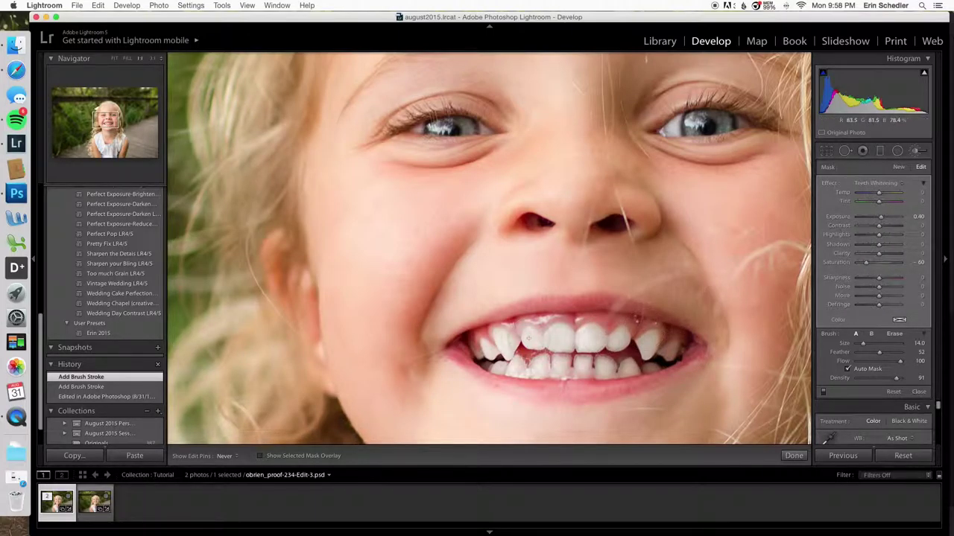
key(super+z)
key(super+z)
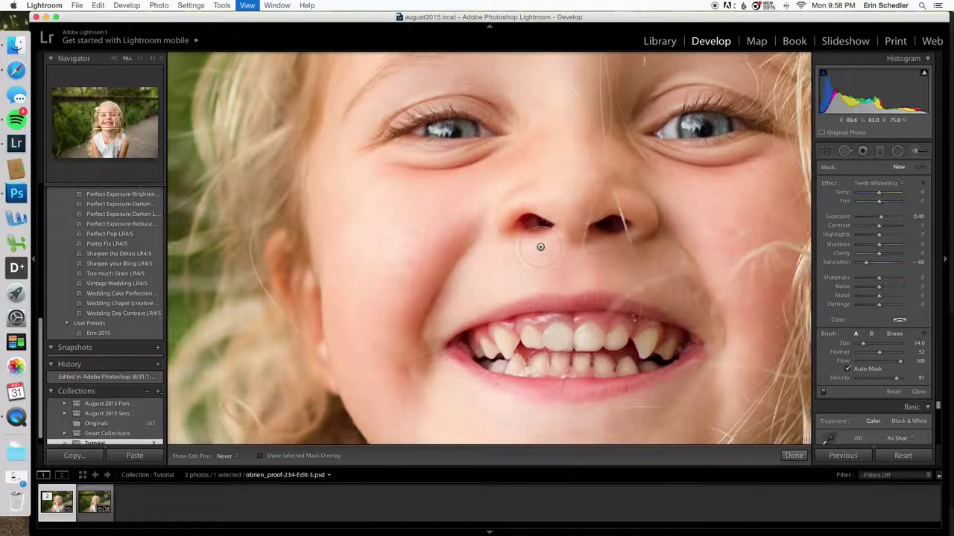
key(z)
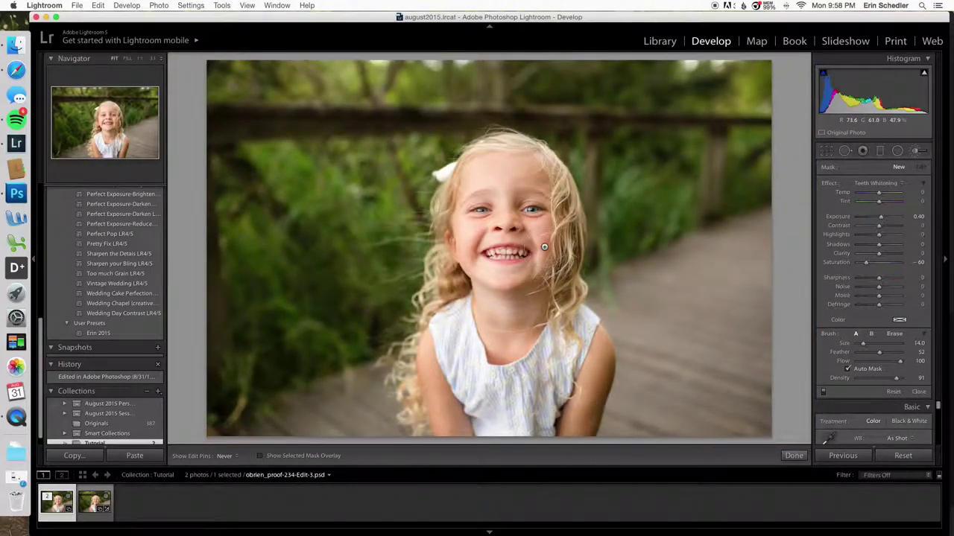